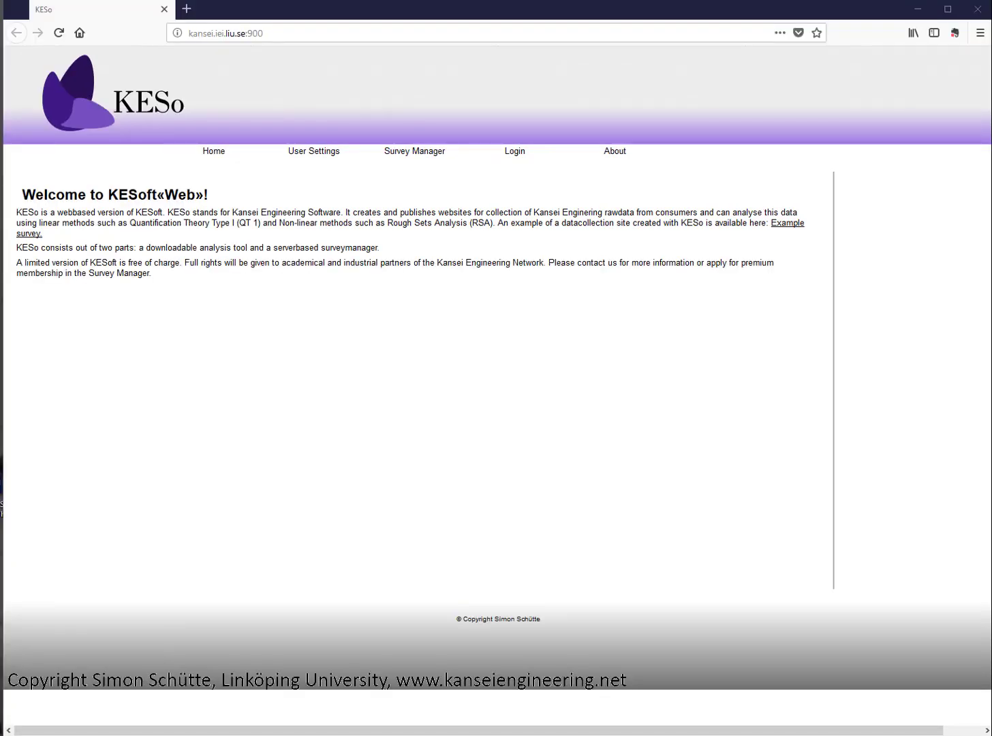
# Paste a different site address to reach the Bilvärmer vridknapp survey preview.
pyautogui.write('www.kanseiengineering.net')
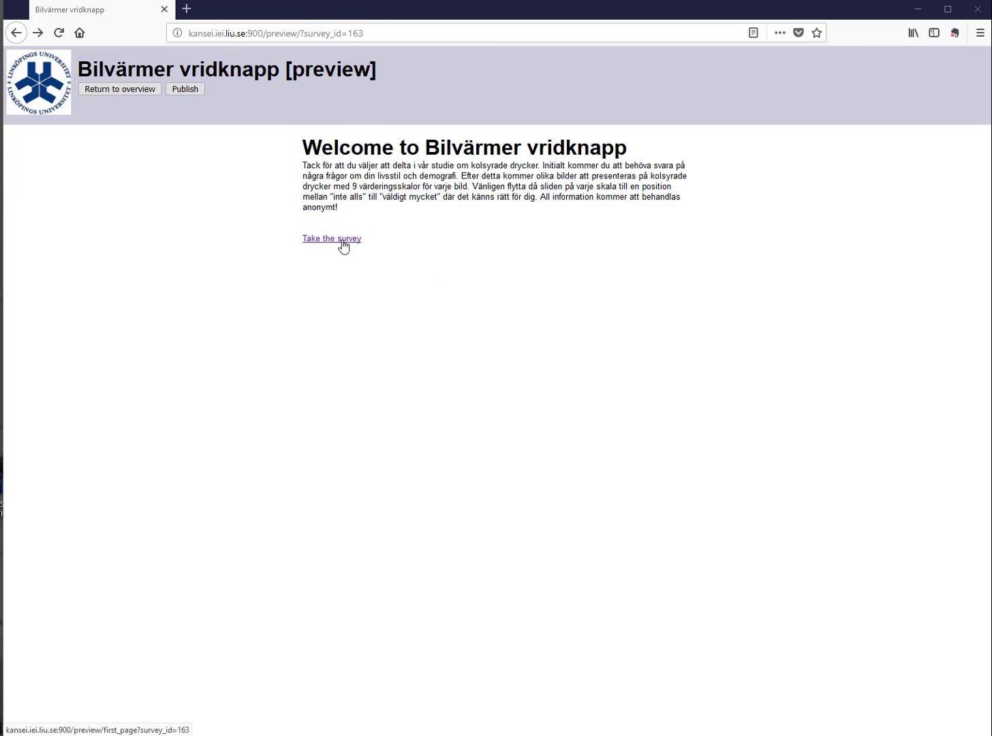
# Take the survey preview, answering 65-70 for age, f for gender, and y for car ownership.
pyautogui.click(343, 243)
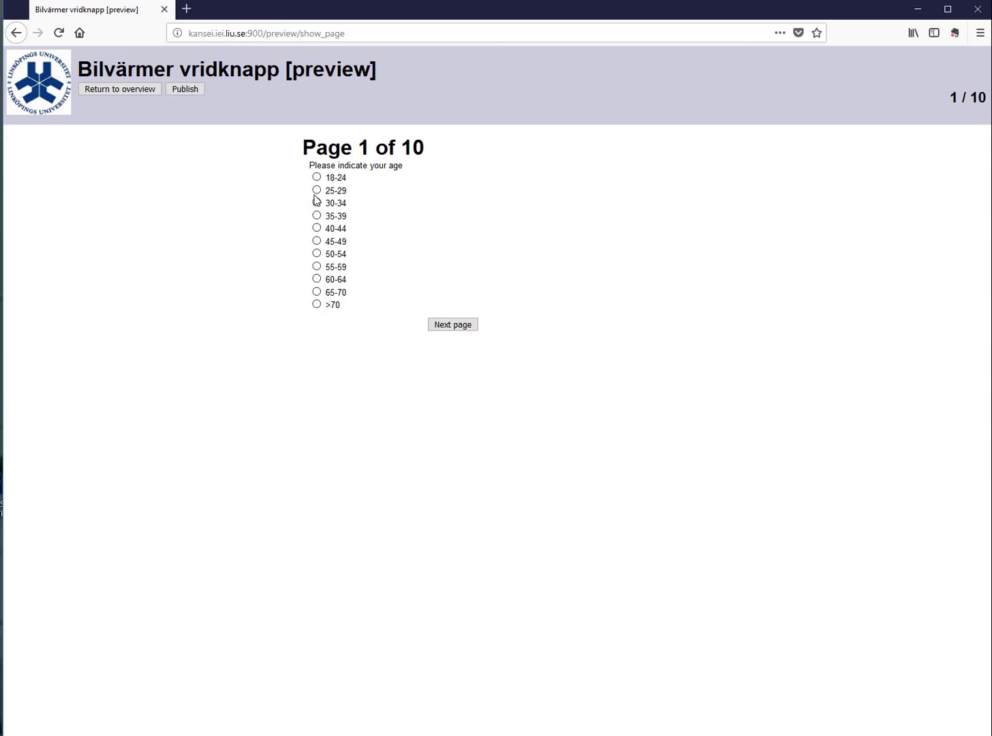
pyautogui.click(316, 266)
pyautogui.click(316, 291)
pyautogui.click(454, 327)
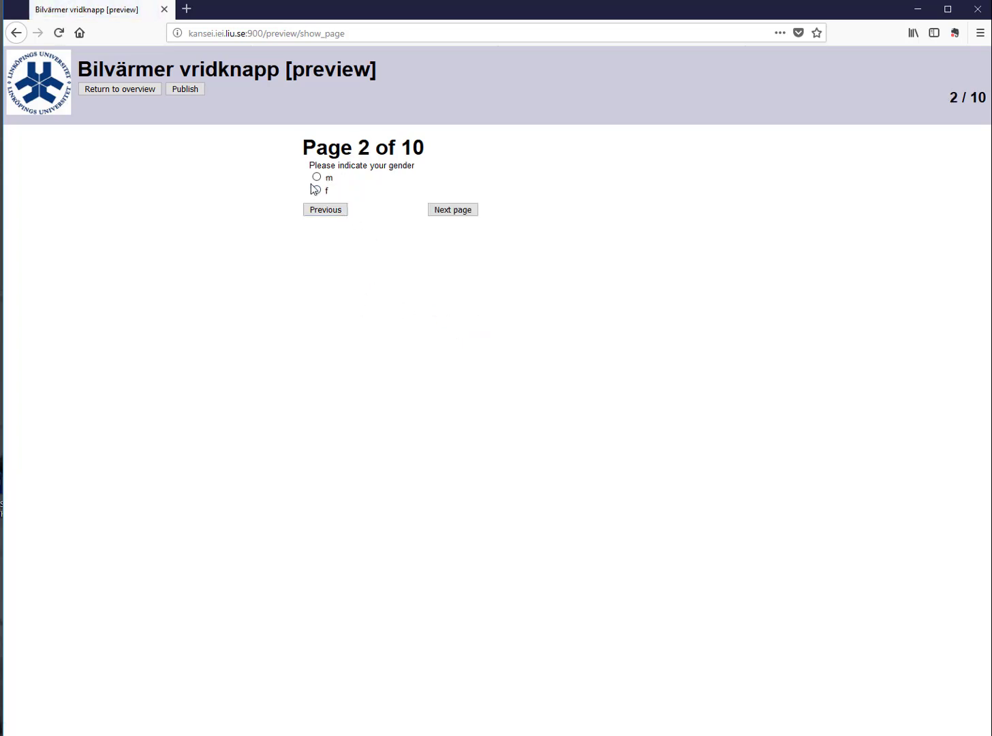
pyautogui.click(316, 190)
pyautogui.click(437, 212)
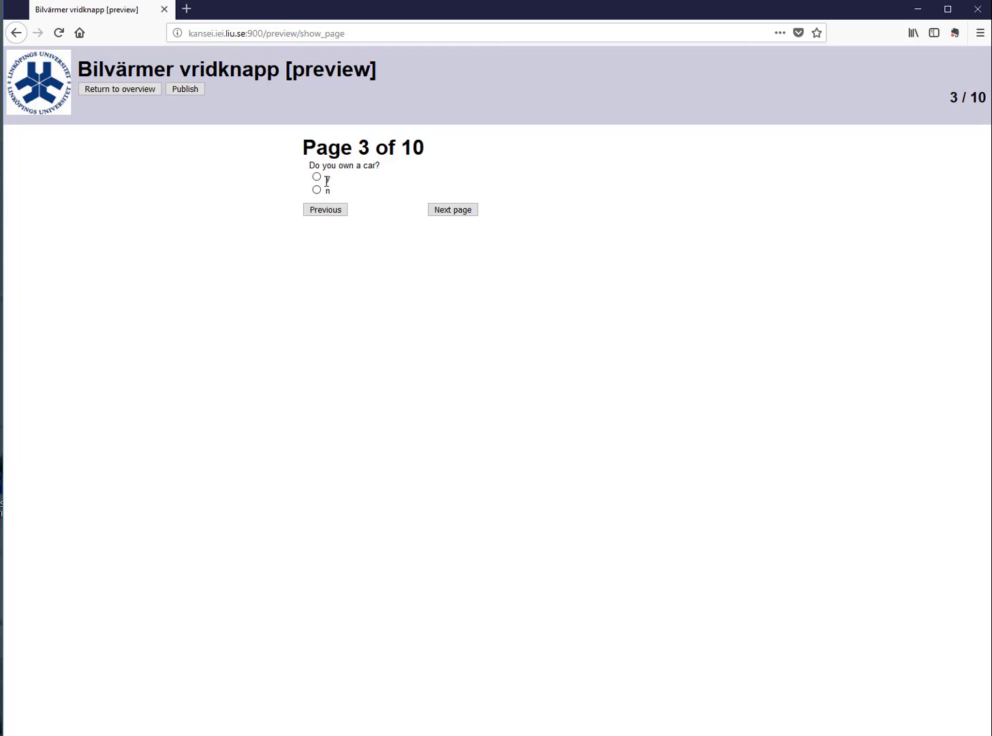
pyautogui.click(317, 181)
# Answer <10000 km for annual driving and continue to page 5.
pyautogui.click(463, 212)
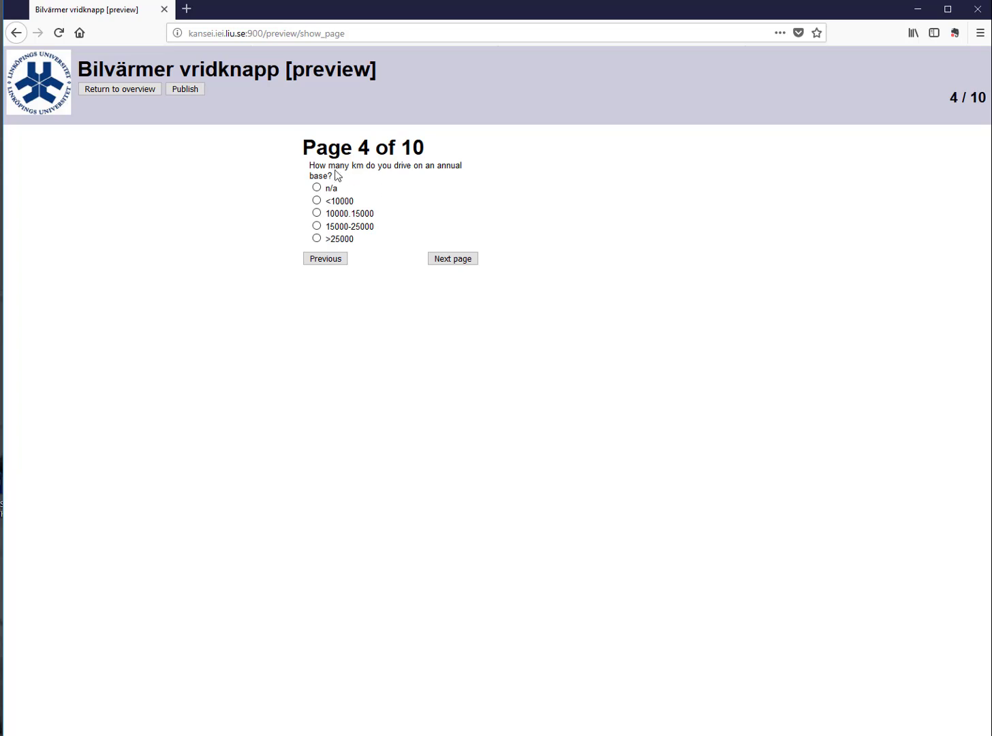
pyautogui.click(316, 200)
pyautogui.click(451, 258)
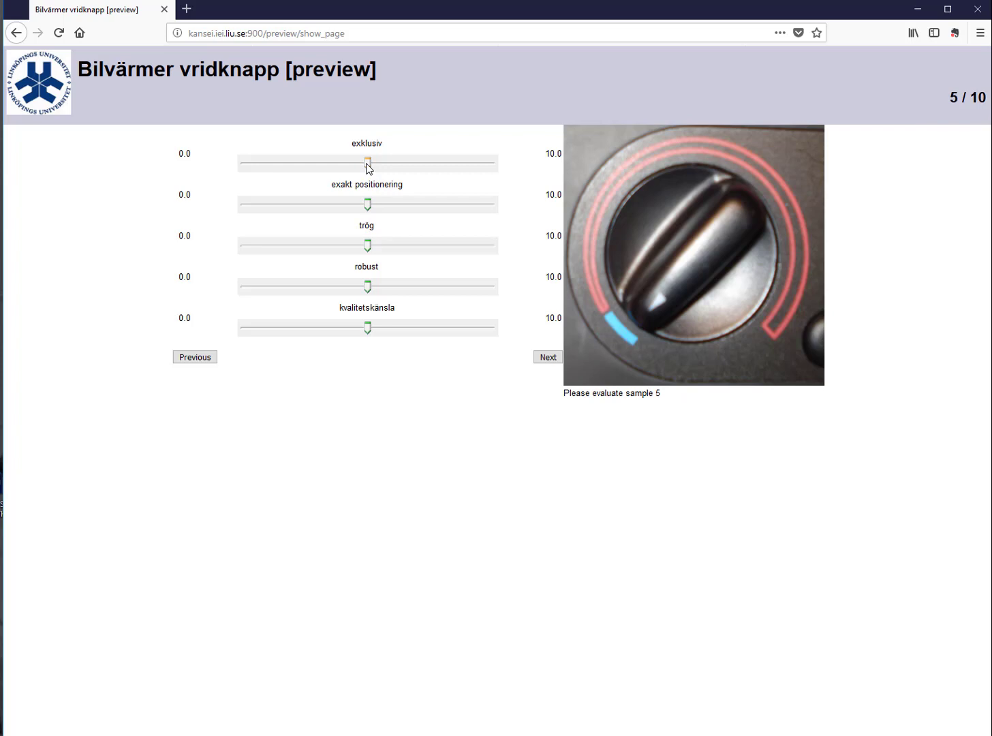
# Raise sample 5's exklusiv slider to about 7.5.
pyautogui.moveTo(369, 167); pyautogui.dragTo(434, 168)
# Rate sample 5 low on exakt positionering and kvalitetskänsla, high on trög and robust, and submit.
pyautogui.moveTo(367, 210); pyautogui.dragTo(293, 220)
pyautogui.moveTo(368, 246); pyautogui.dragTo(435, 247)
pyautogui.click(446, 253)
pyautogui.click(447, 292)
pyautogui.click(479, 296)
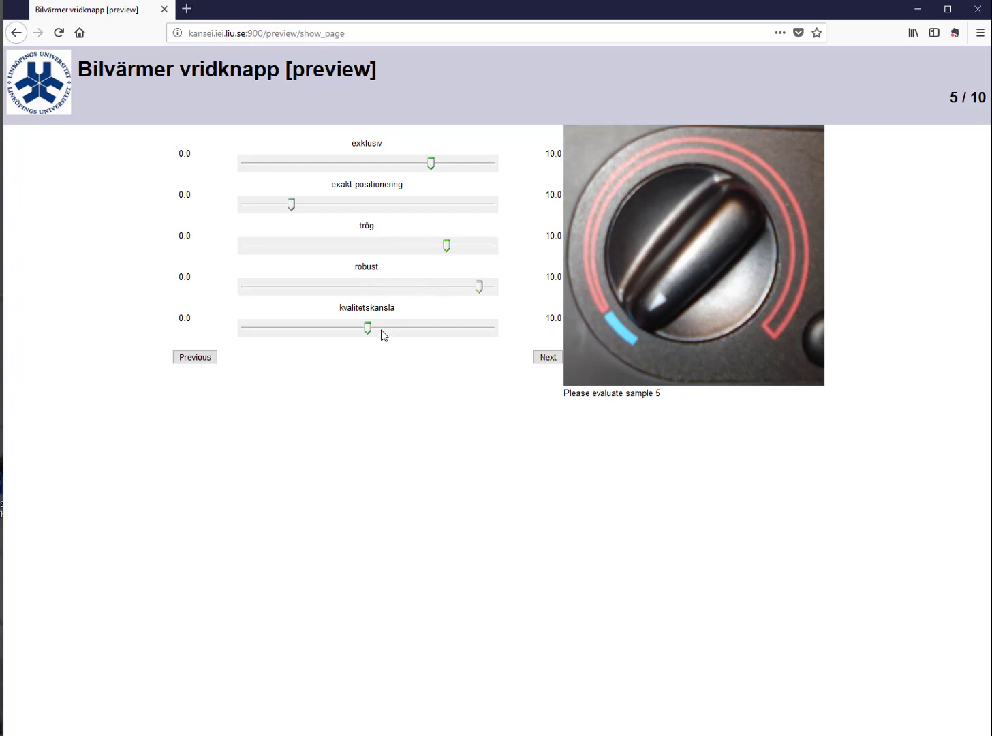
pyautogui.moveTo(367, 332); pyautogui.dragTo(295, 331)
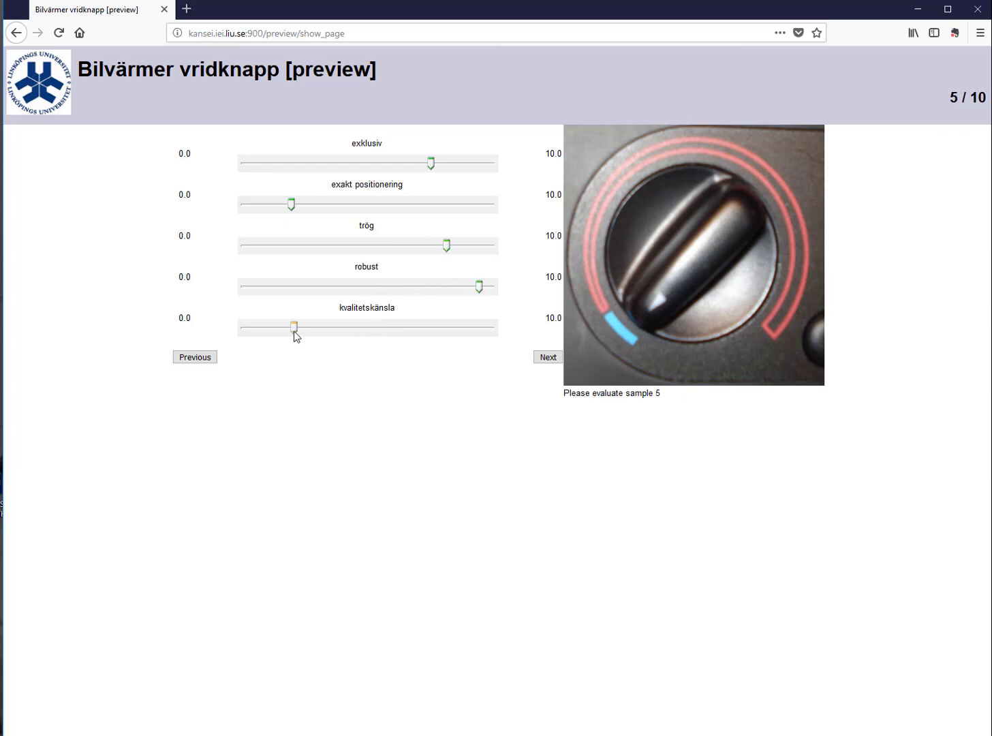
pyautogui.click(549, 363)
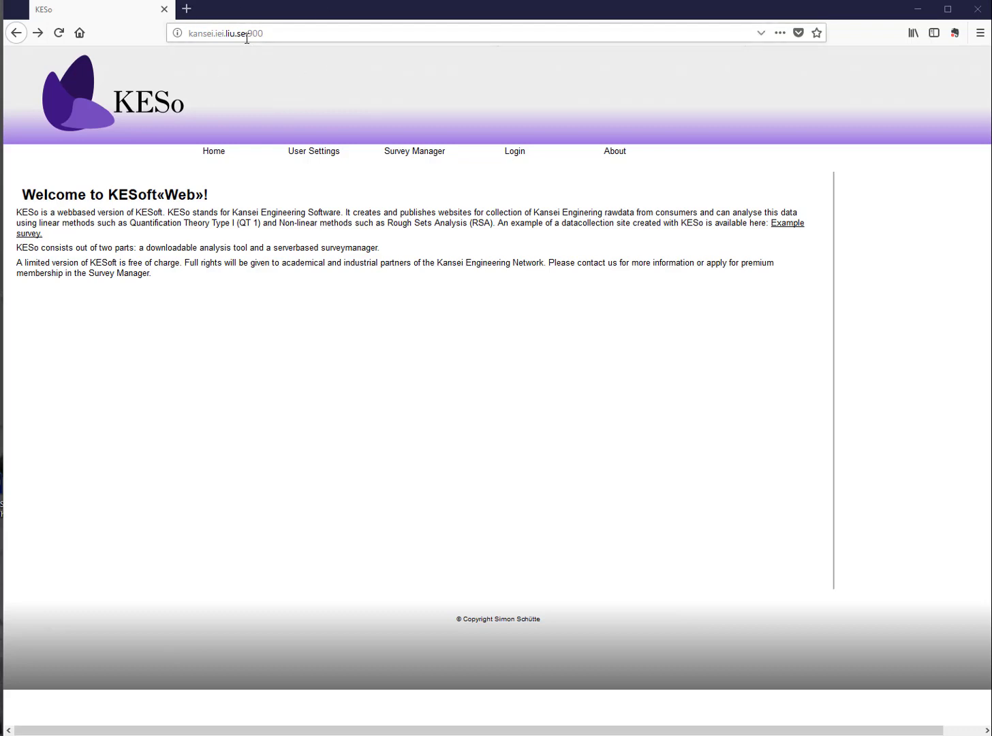
# Log in with the saved account credentials and return to the Home page.
pyautogui.click(518, 161)
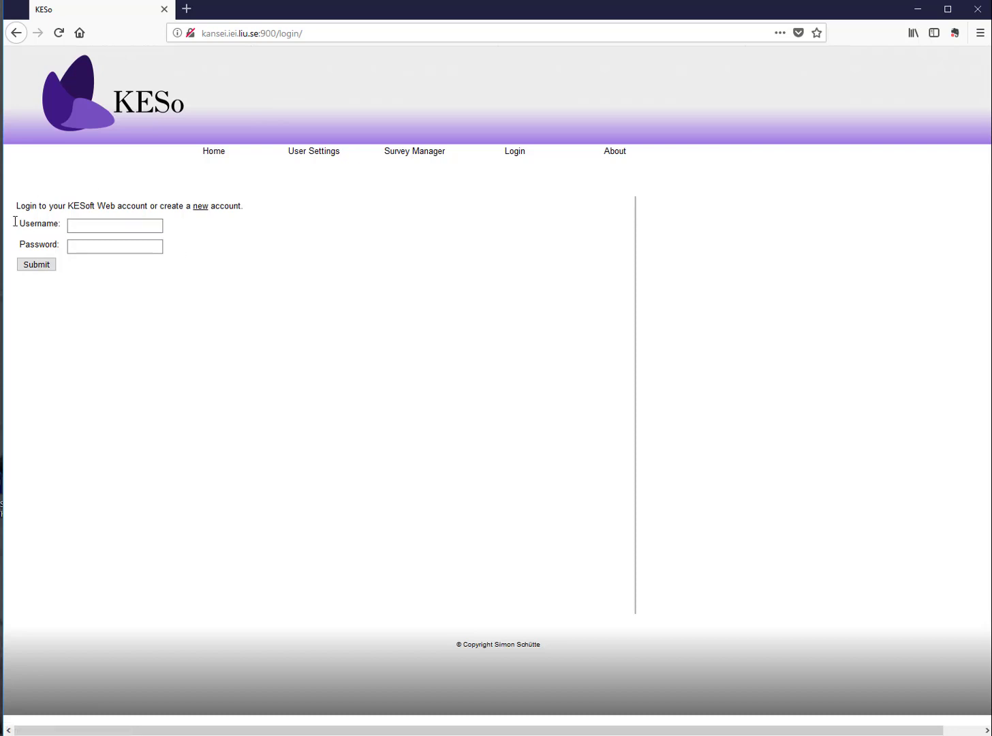
pyautogui.click(104, 223)
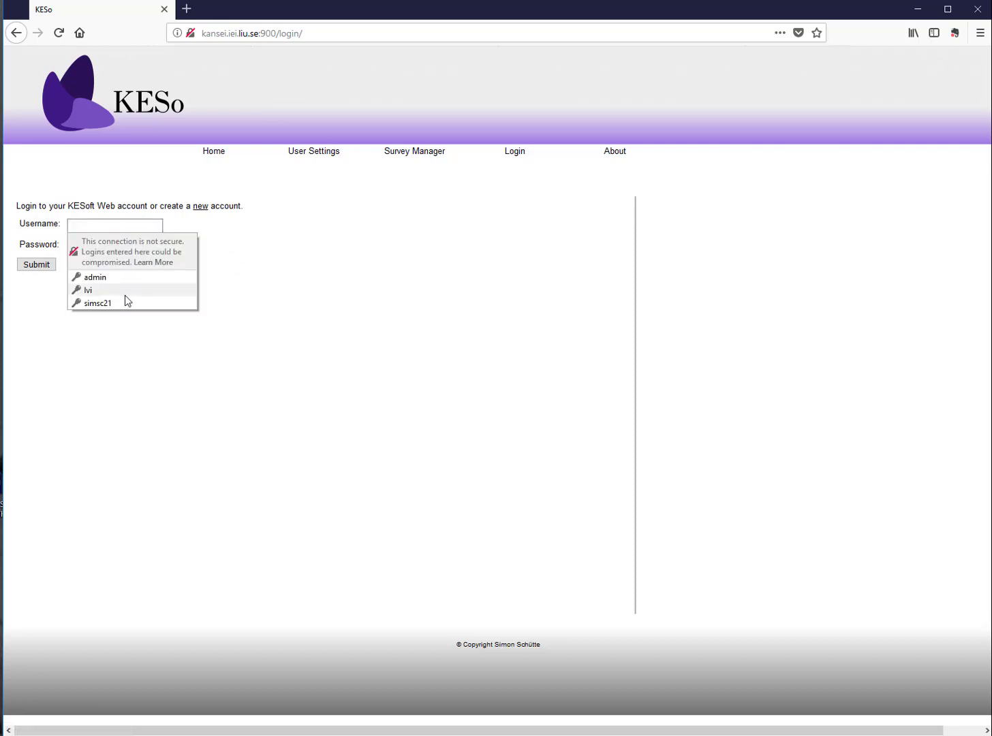
pyautogui.click(124, 299)
pyautogui.click(36, 265)
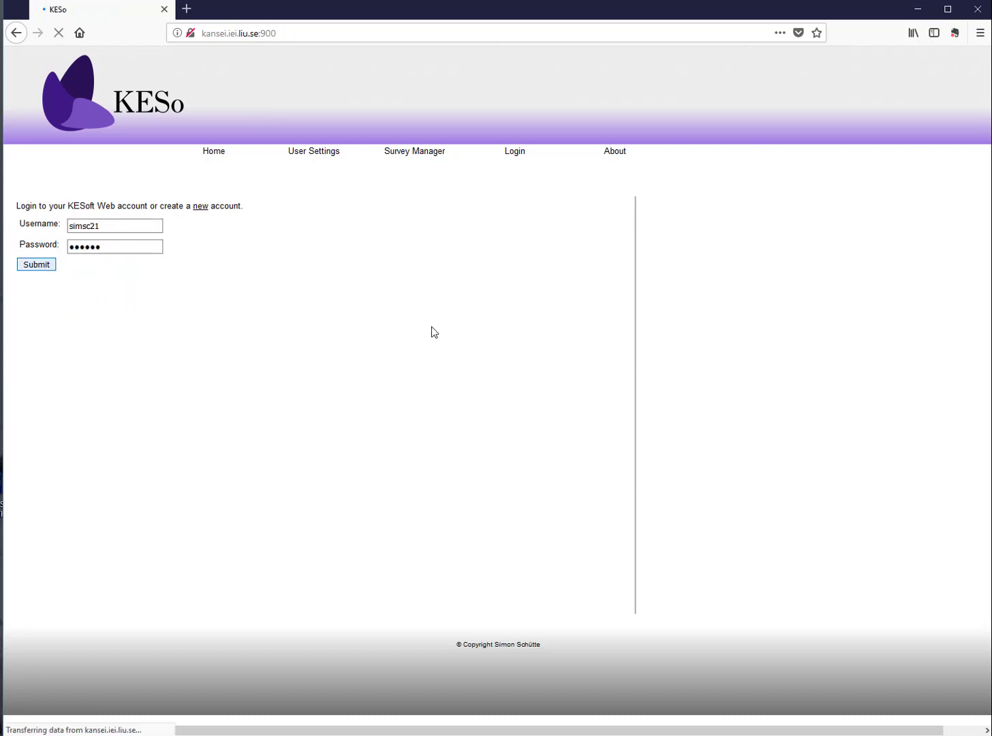
pyautogui.click(225, 156)
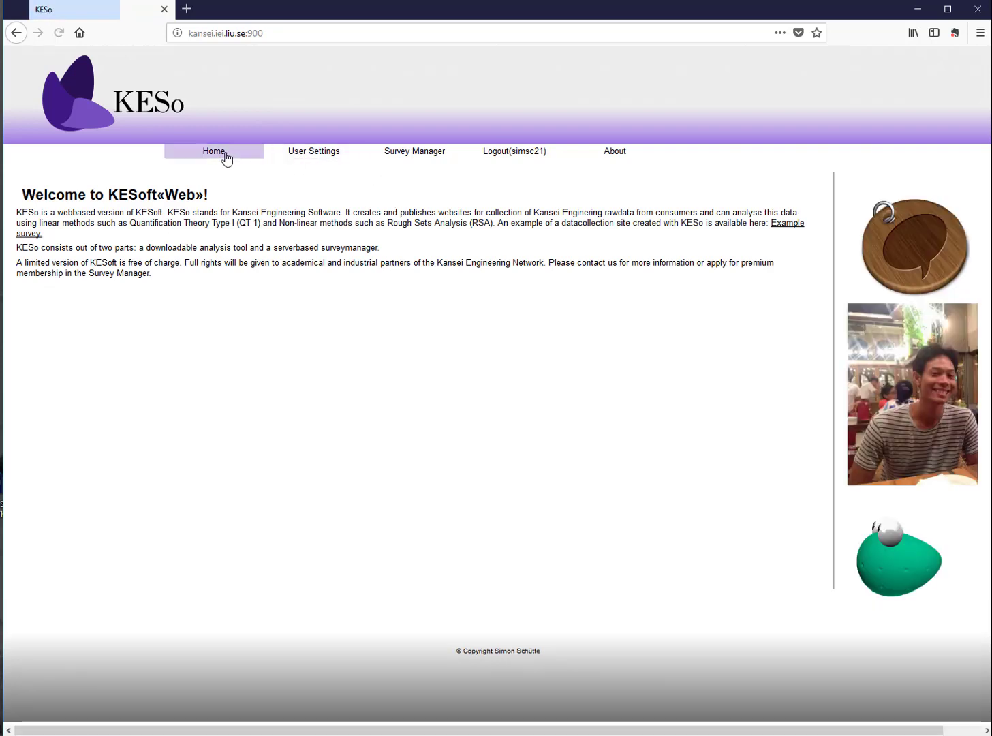
# Open User Settings and view its Change password and Logotype tabs.
pyautogui.click(302, 156)
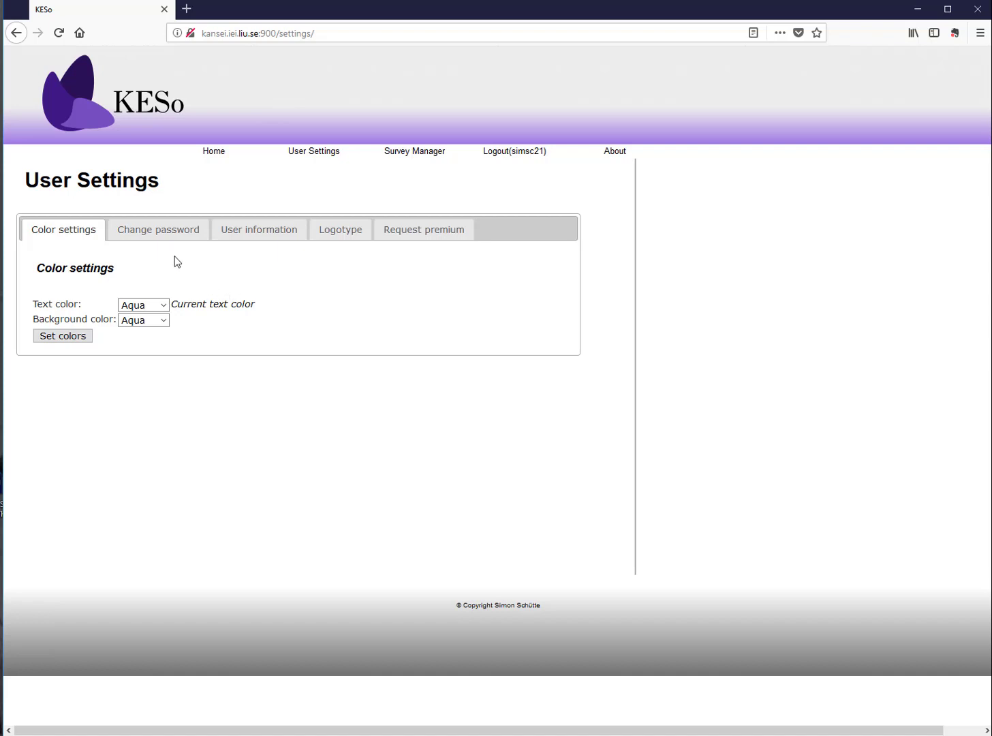
pyautogui.click(167, 239)
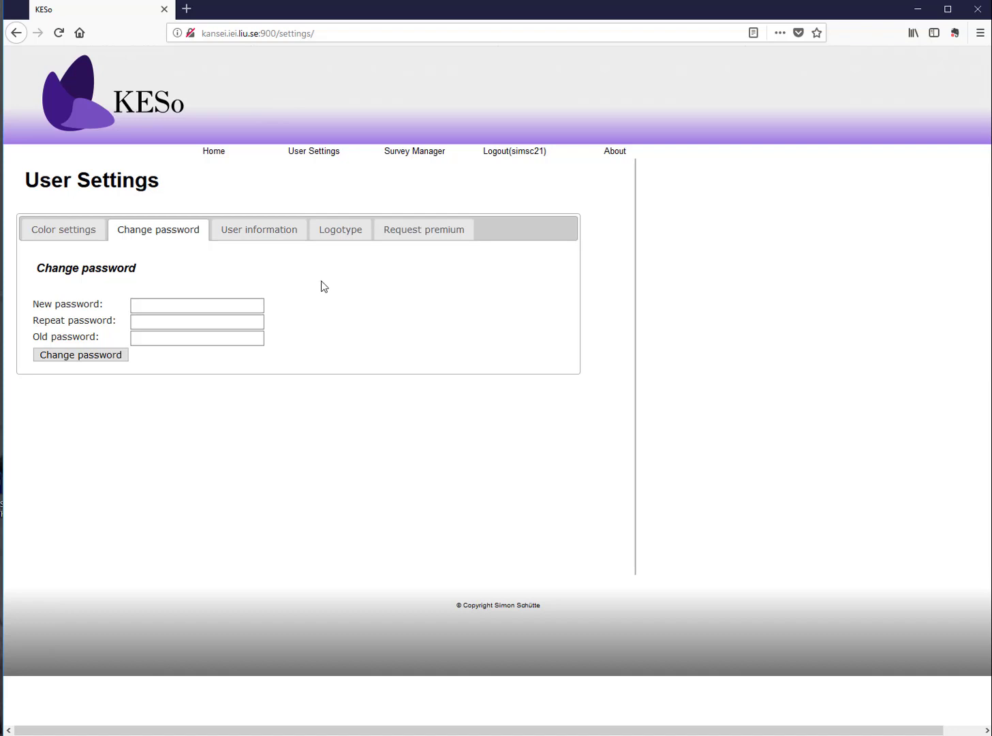
pyautogui.click(340, 242)
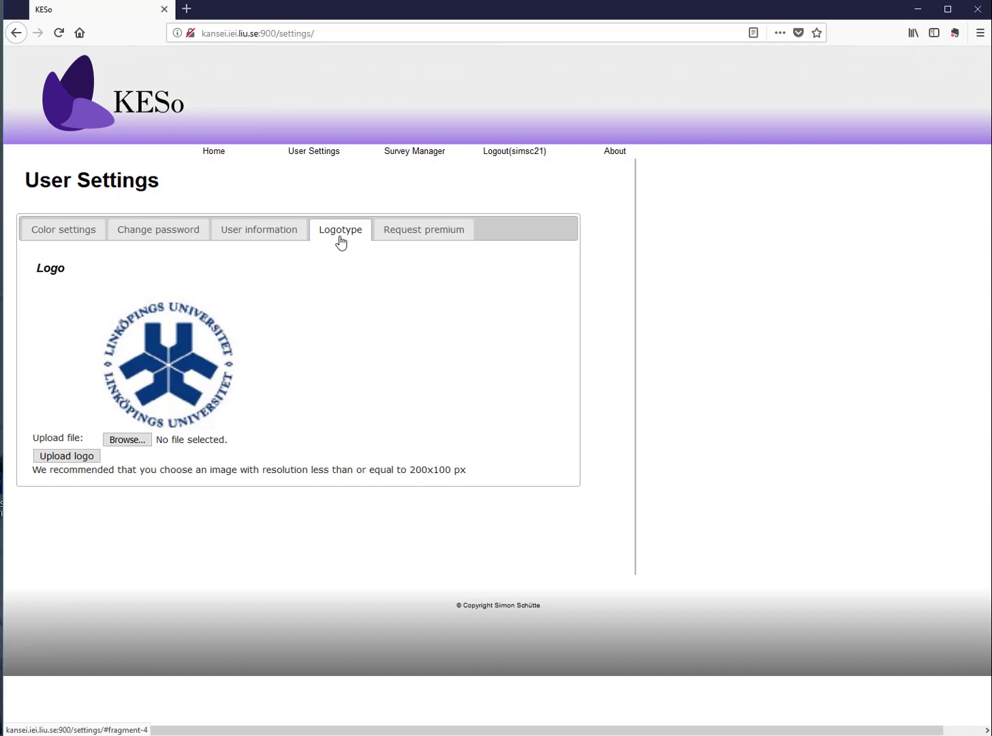
# Switch User Settings to the Request premium tab.
pyautogui.click(422, 235)
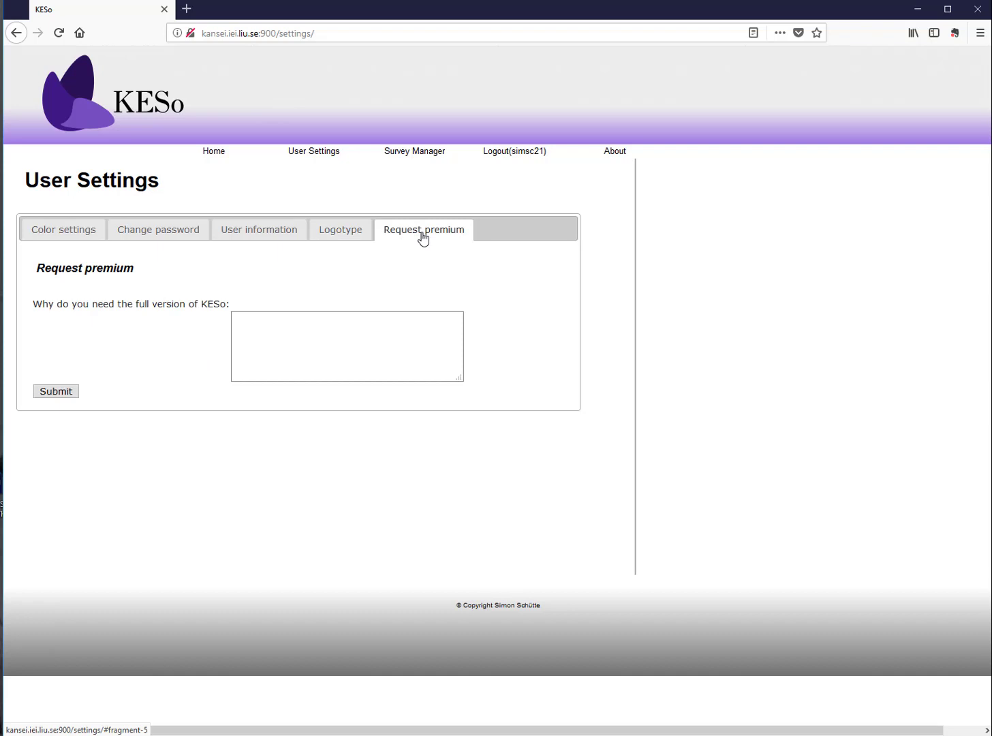
pyautogui.click(349, 329)
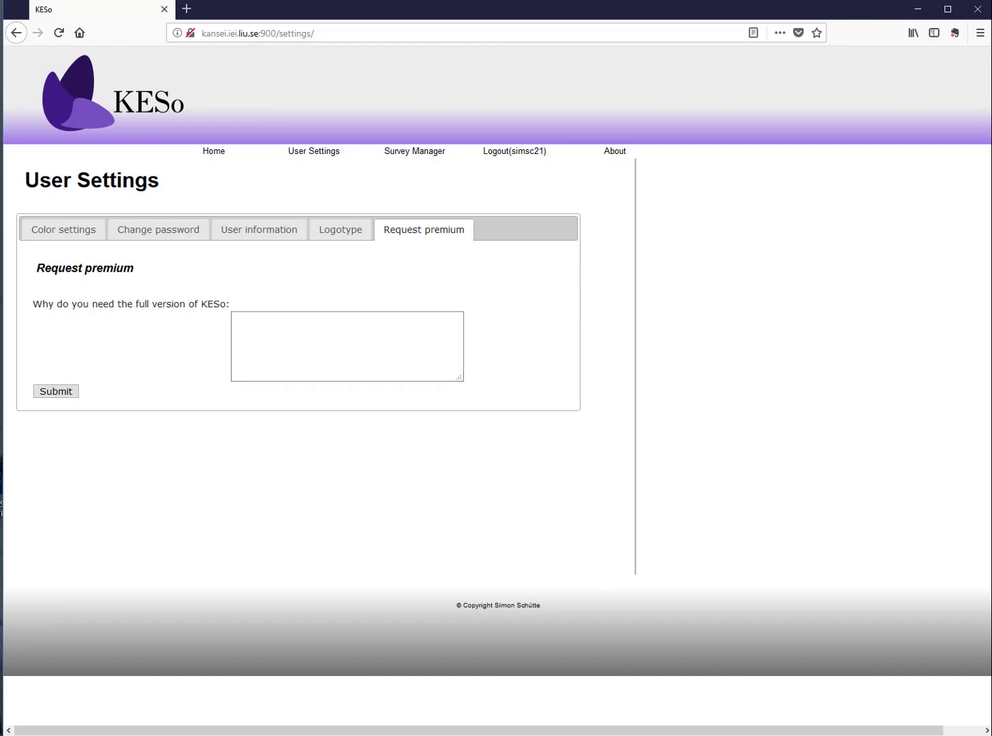
# Open Survey Manager and scroll through the survey list.
pyautogui.click(415, 155)
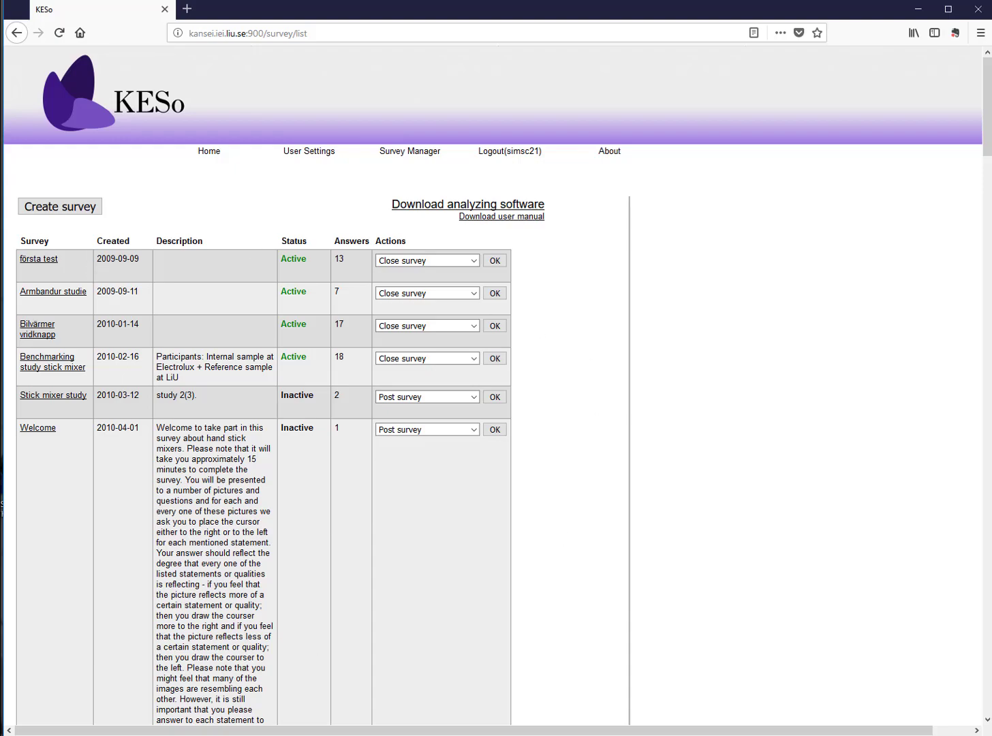
pyautogui.scroll(-3, 287, 282)
pyautogui.scroll(-10, 286, 281)
pyautogui.scroll(15, 286, 282)
# Open the Actions dropdown for the första test survey.
pyautogui.click(474, 263)
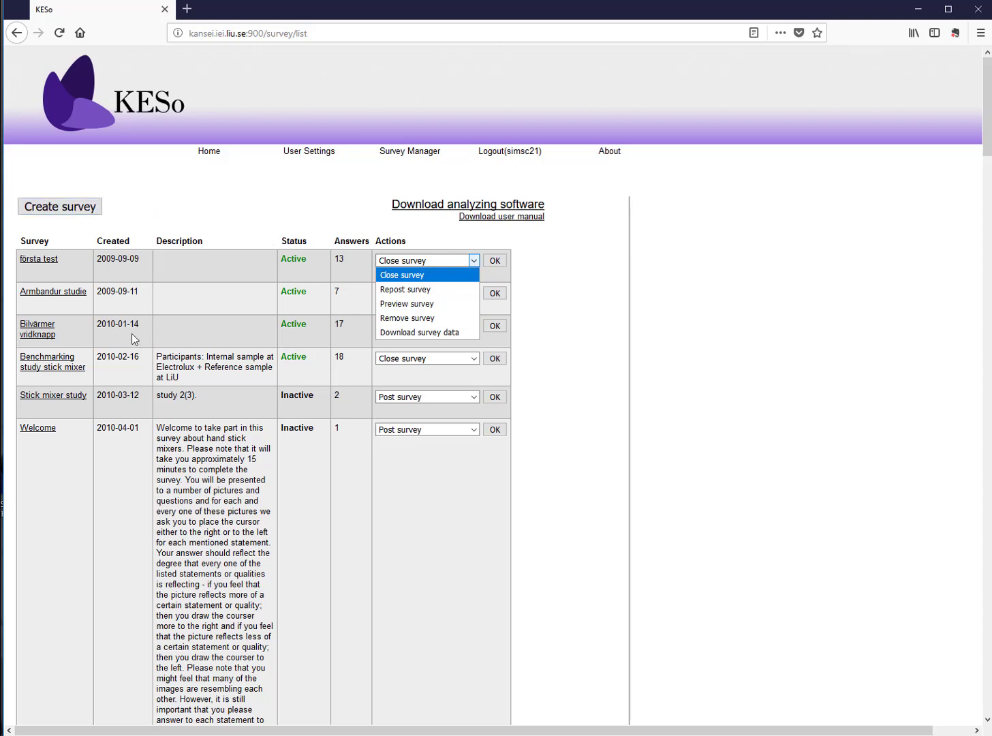
# Open the 'Bilvärmer vridknapp' survey from the survey list to view its summary.
pyautogui.click(34, 329)
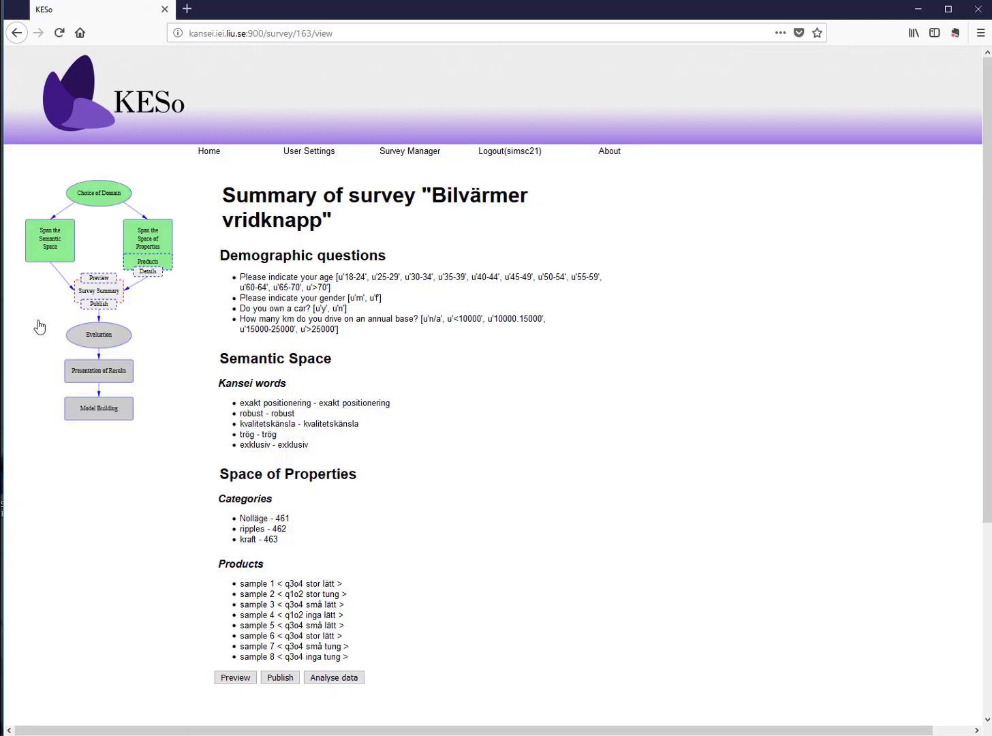